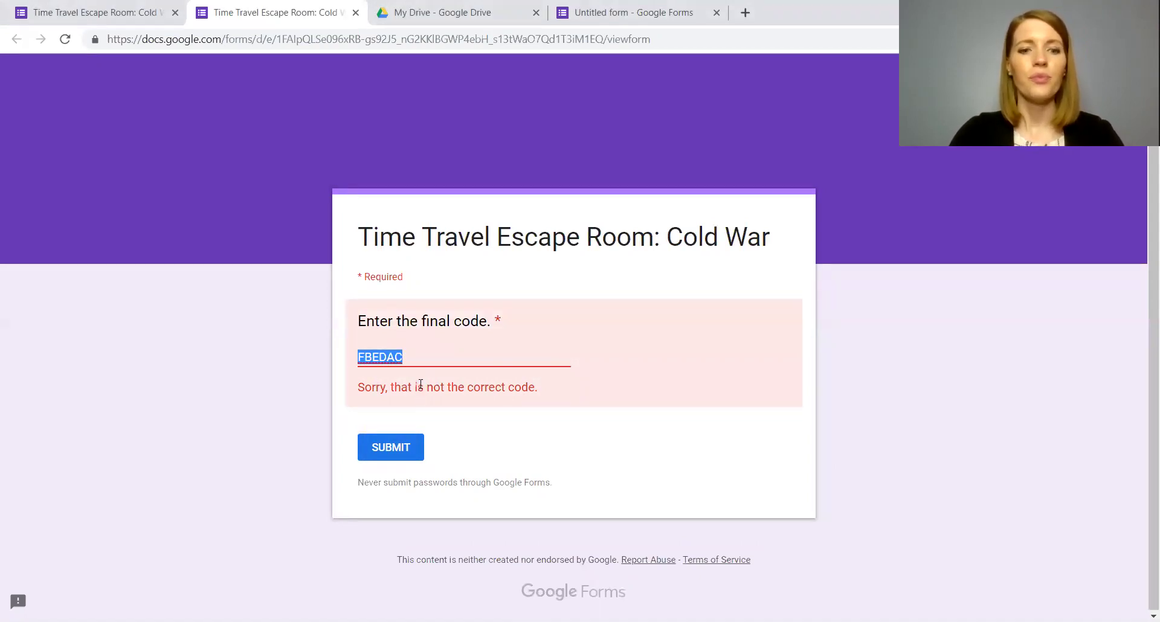
# Submit the final code FEBDAC in the Cold War escape room form and make a copy of the linked presentation.
pyautogui.write('FEBDAC')
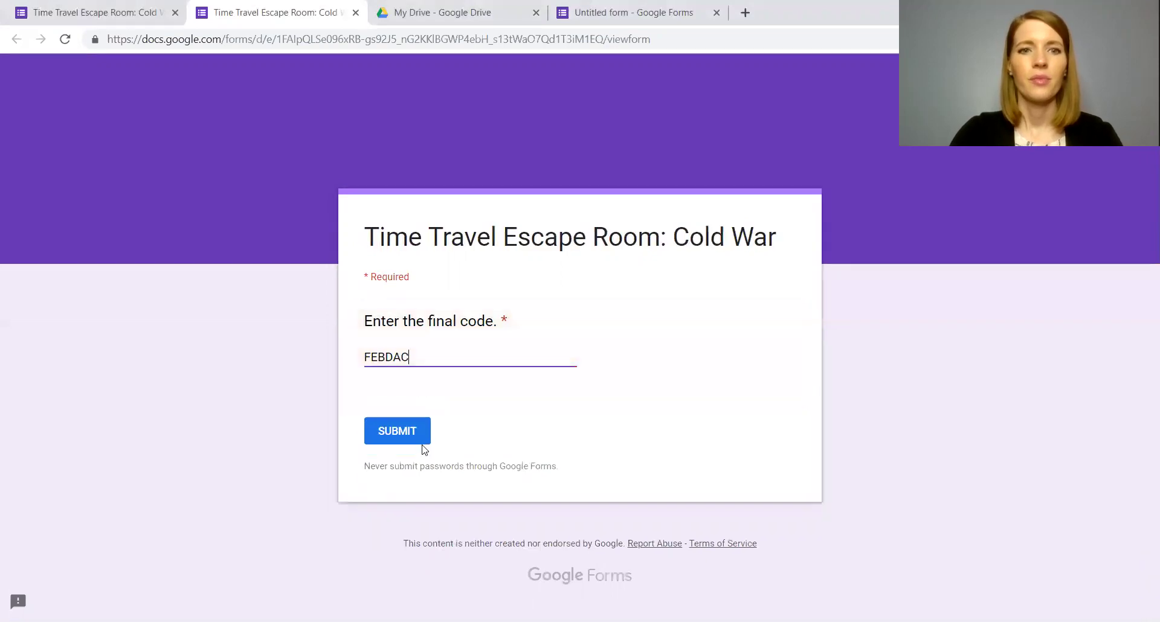
pyautogui.click(427, 442)
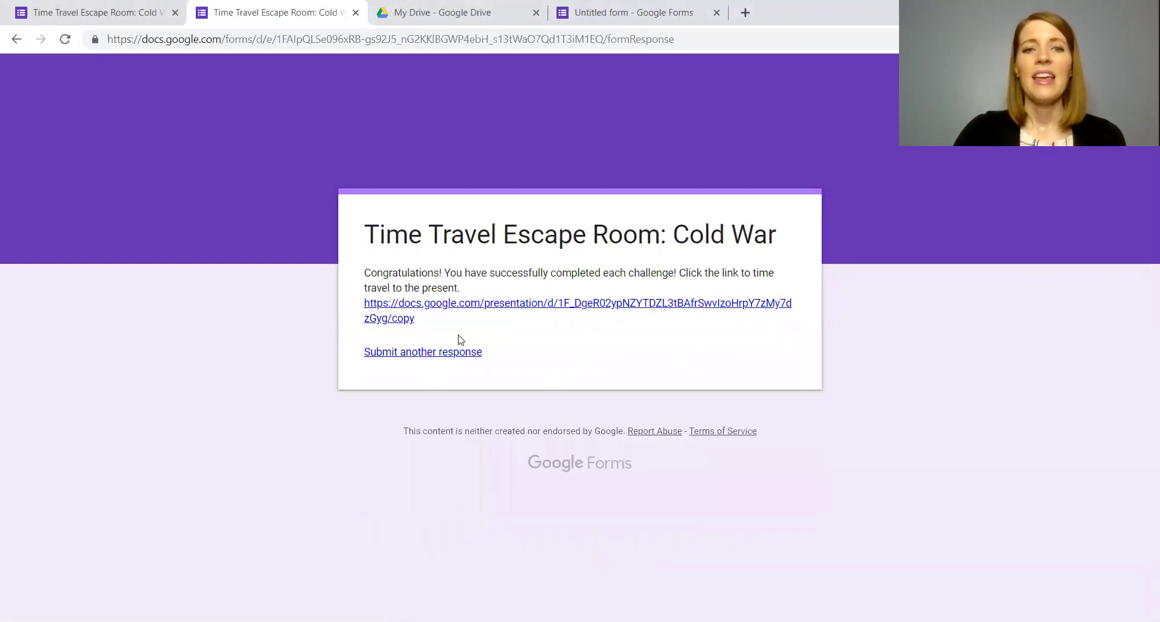
pyautogui.click(490, 308)
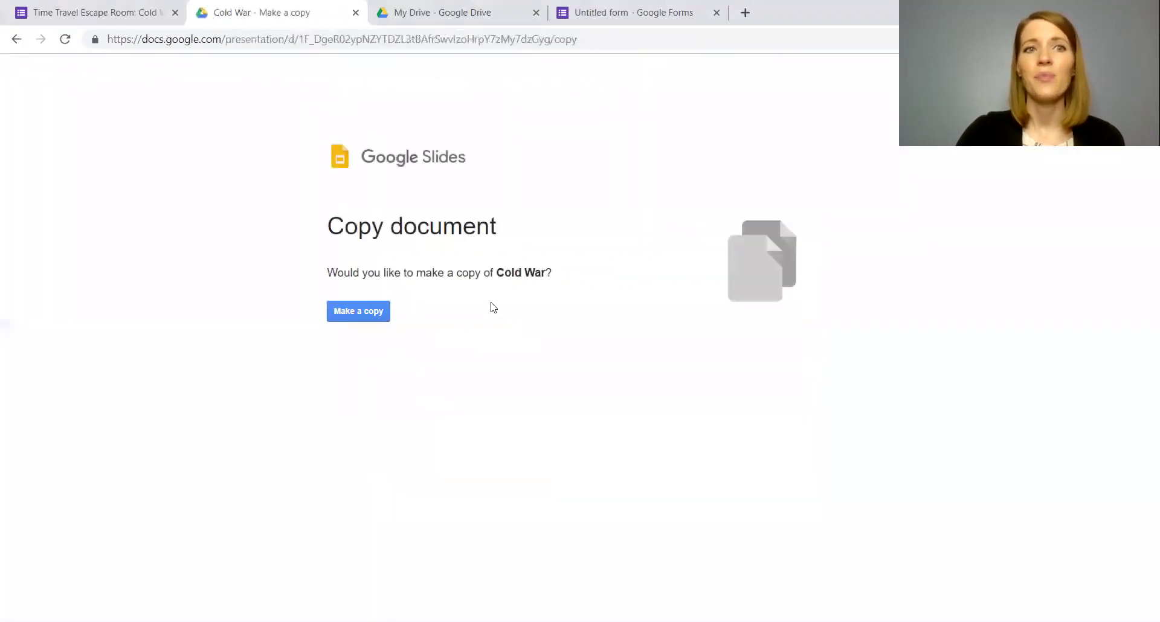
pyautogui.click(375, 318)
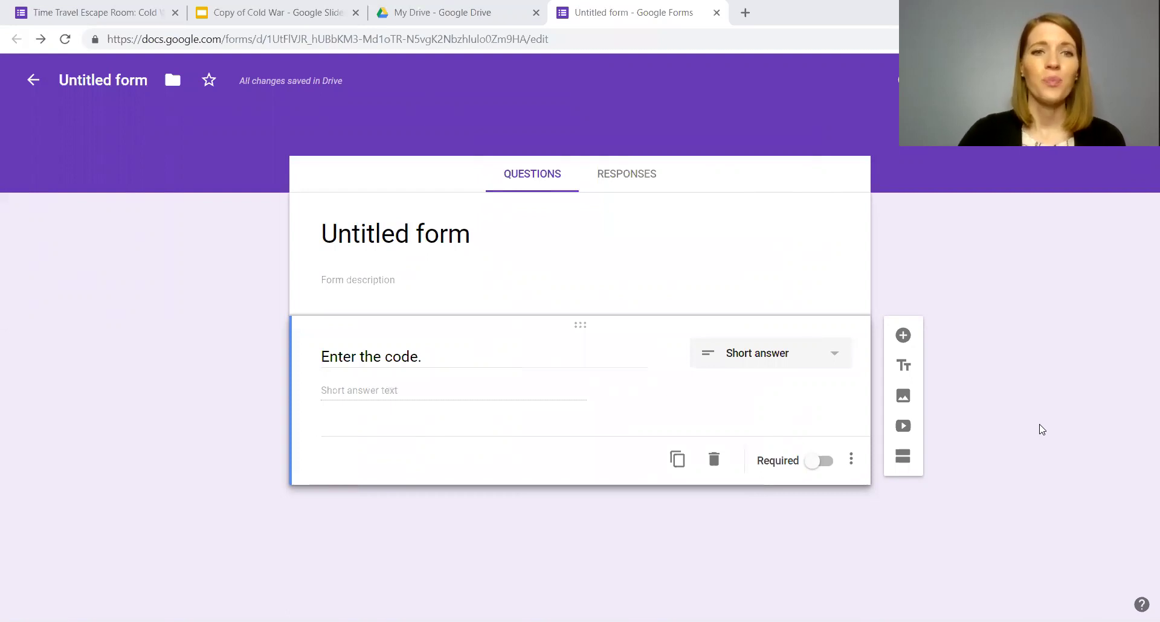
# Title the untitled form "Escape Room Sample".
pyautogui.click(388, 246)
pyautogui.write('Es')
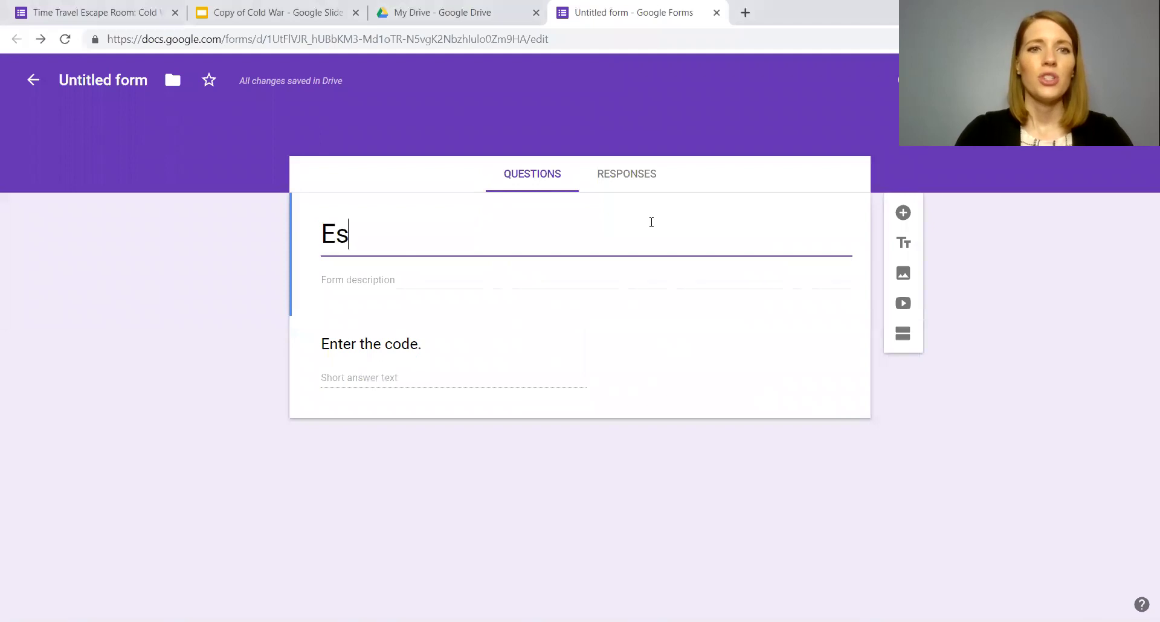
pyautogui.write('cape Room Sample')
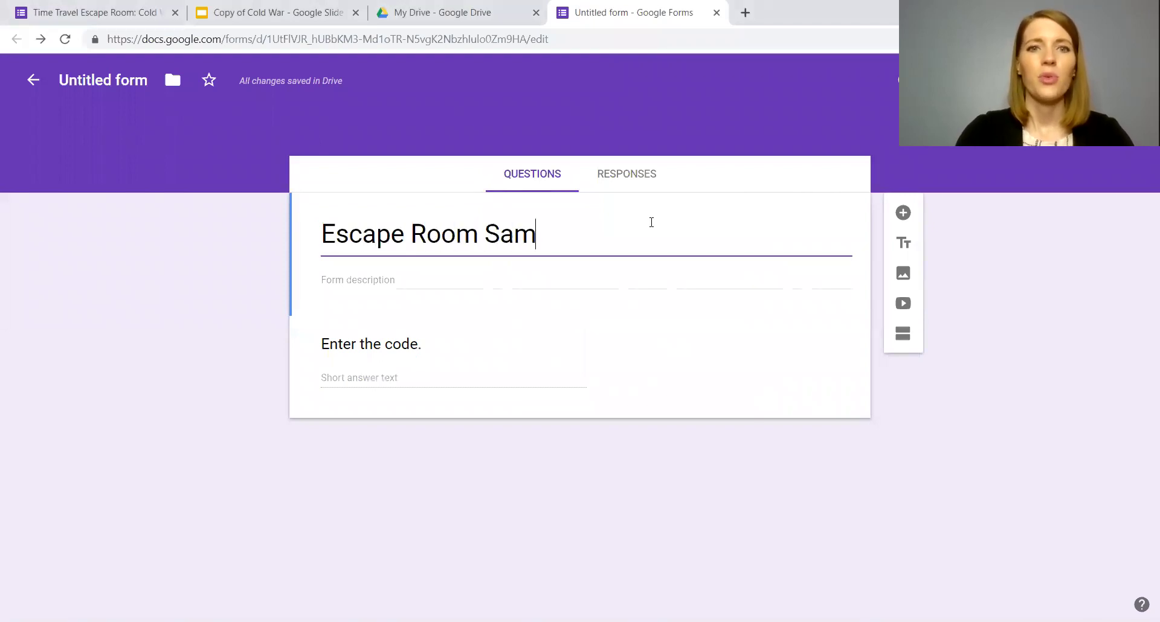
# Set the "Enter the code." question to the Short answer type and make it required.
pyautogui.click(435, 342)
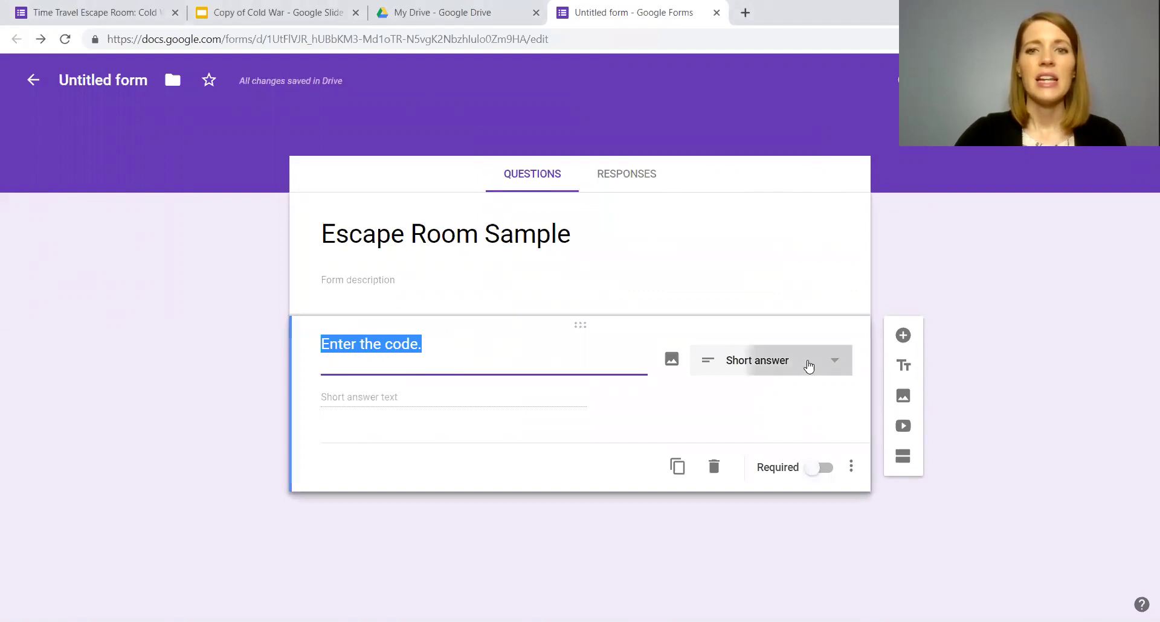
pyautogui.click(810, 362)
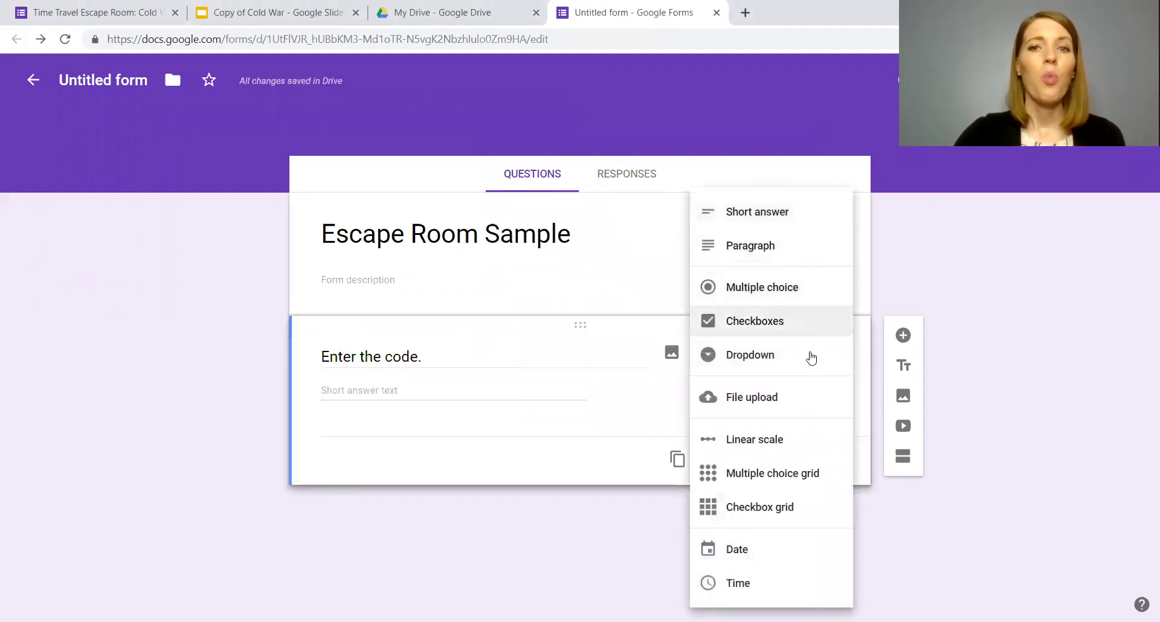
pyautogui.click(806, 218)
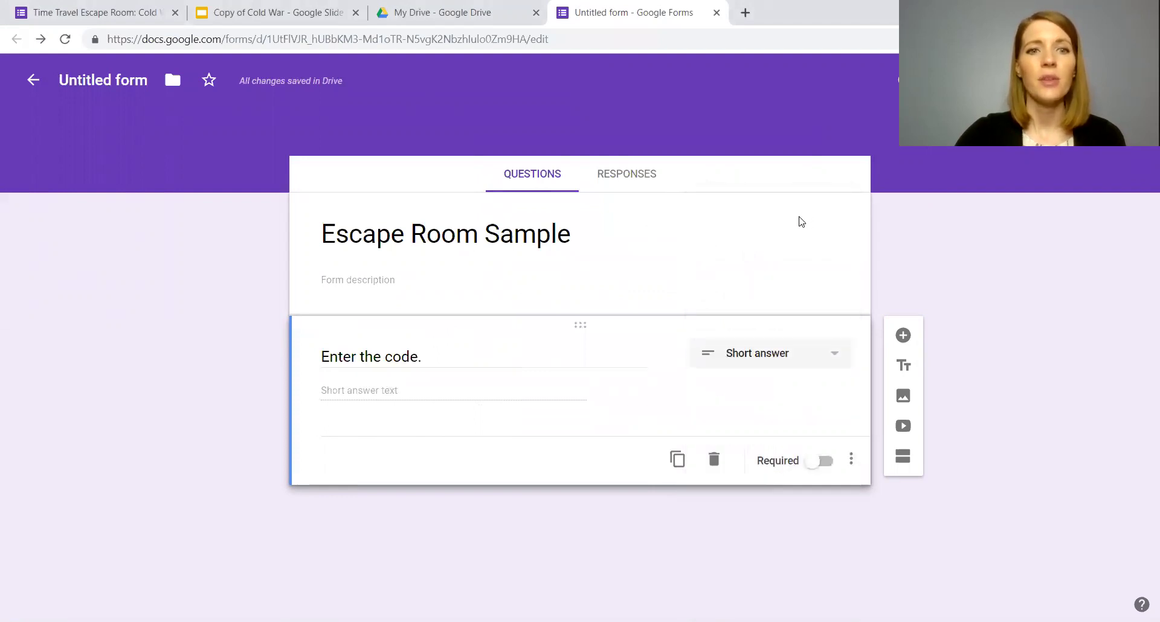
pyautogui.click(425, 361)
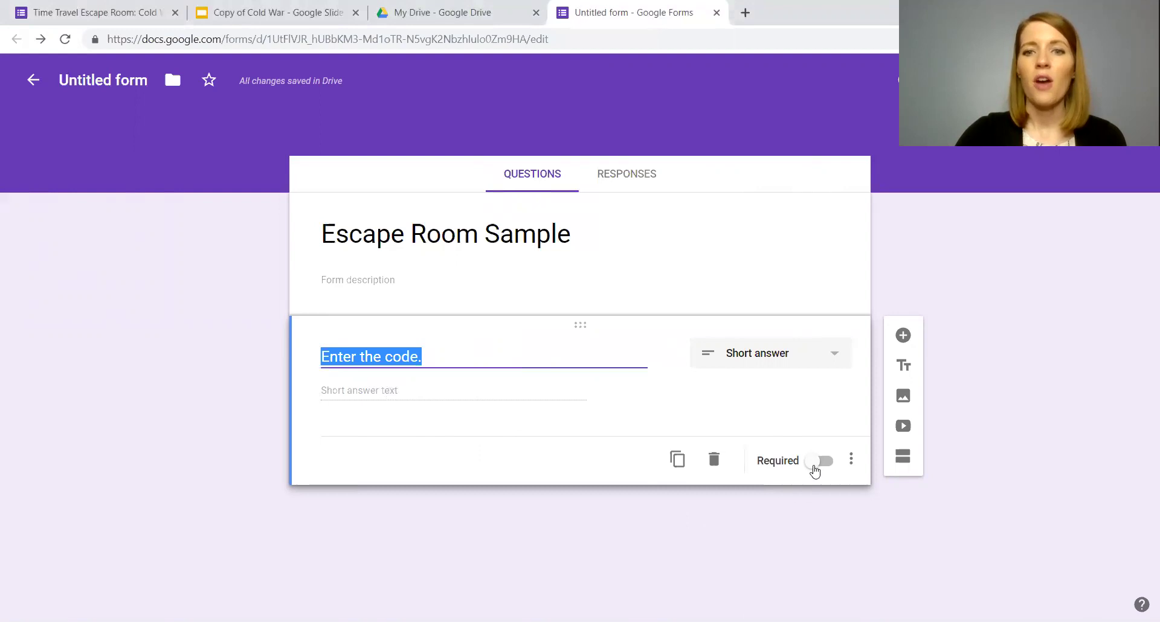
pyautogui.click(821, 465)
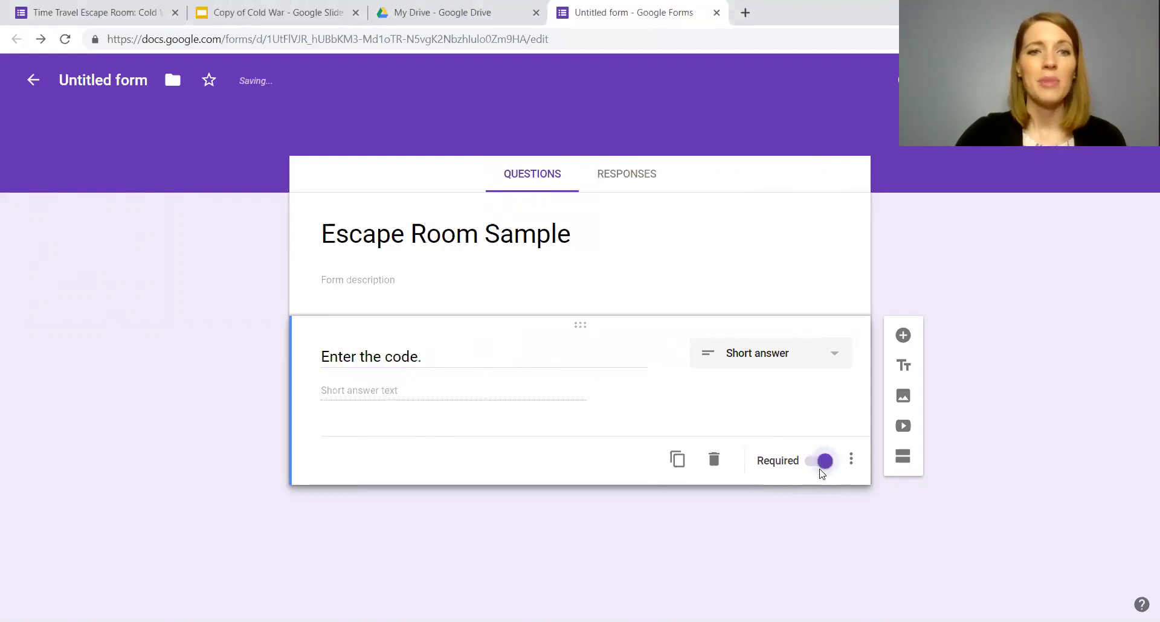
# Add response validation to the code question that requires the text to contain FEBDAC.
pyautogui.click(851, 463)
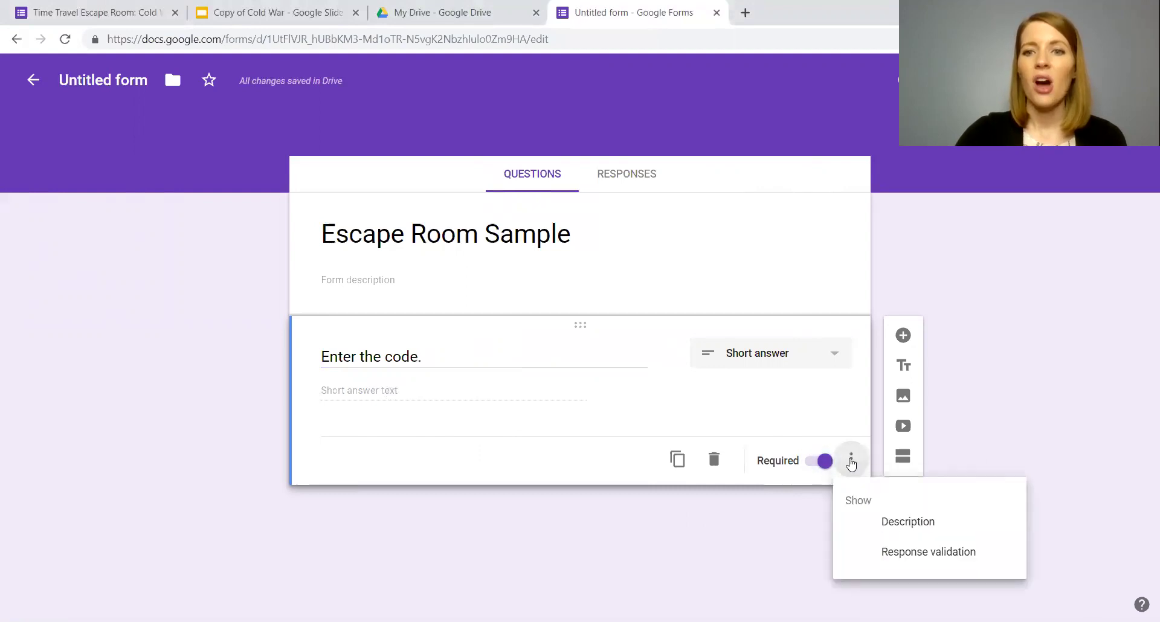
pyautogui.click(881, 551)
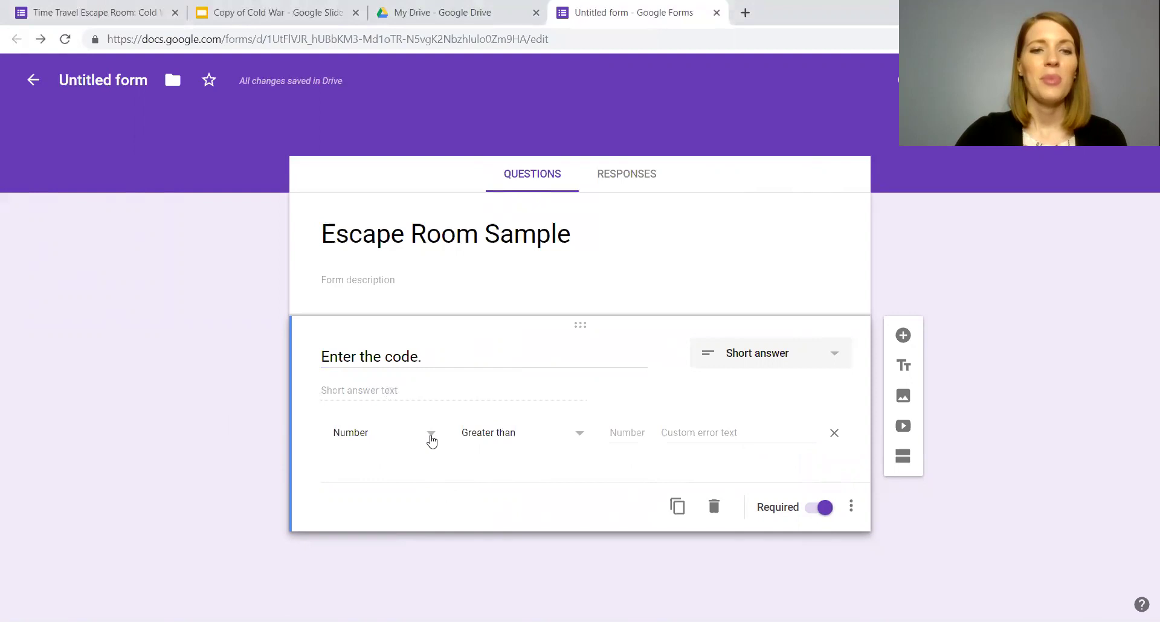
pyautogui.click(431, 434)
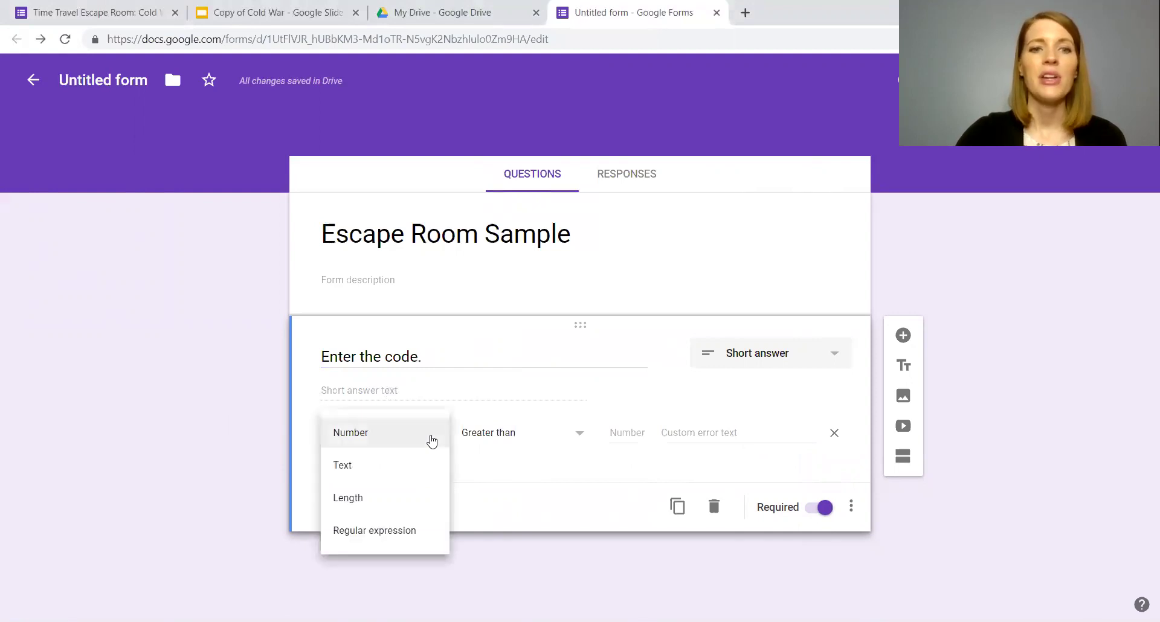
pyautogui.click(420, 466)
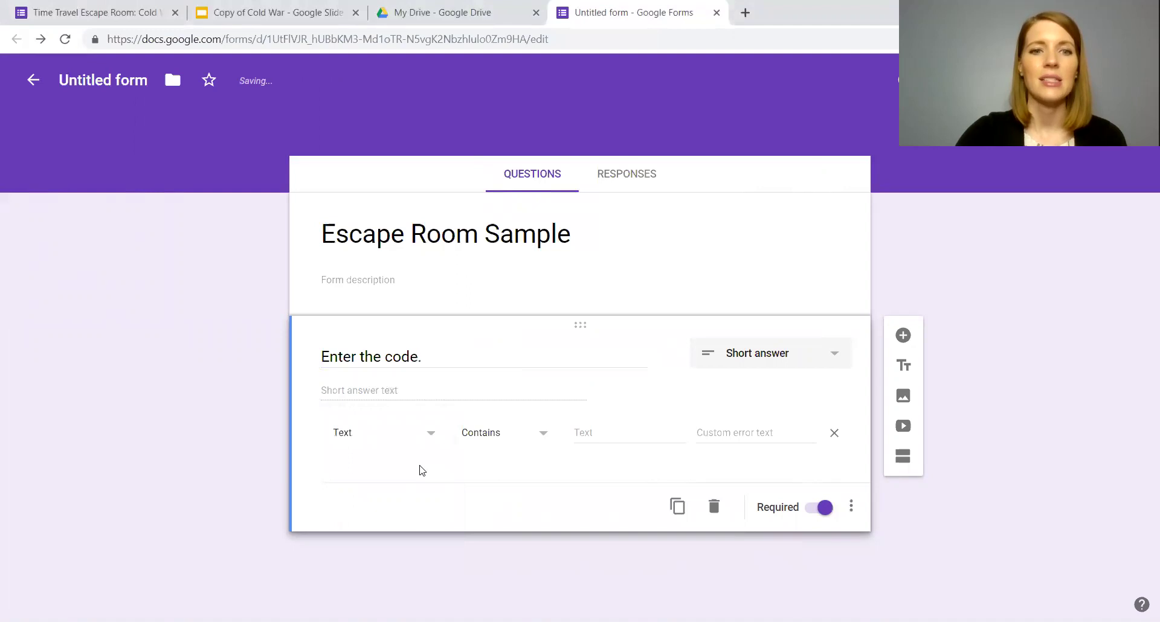
pyautogui.click(595, 437)
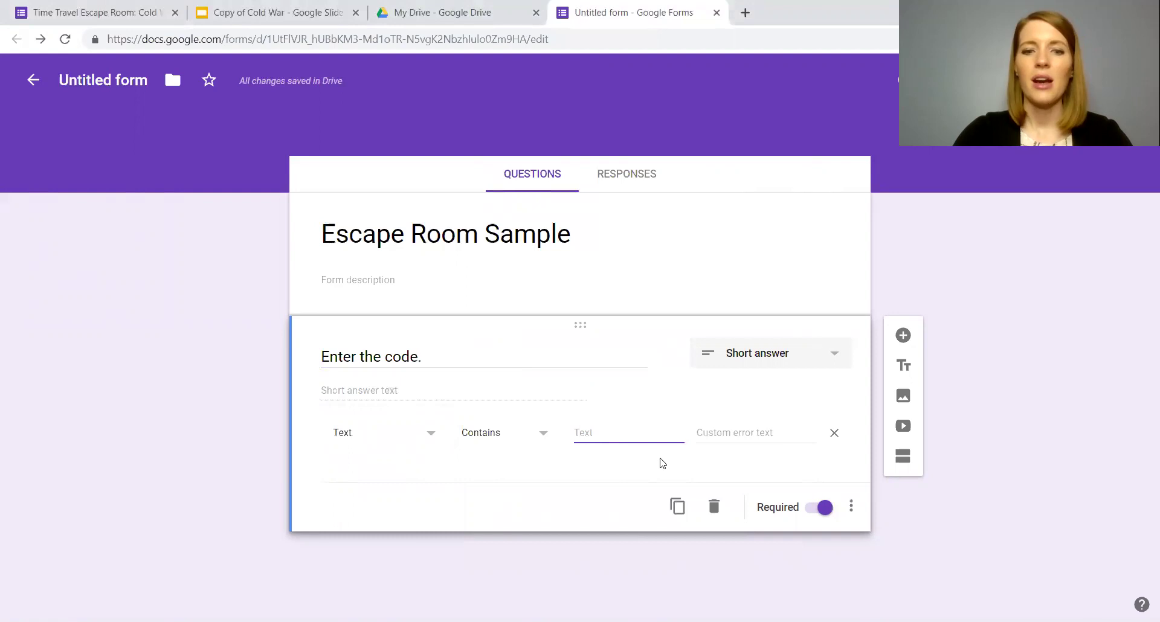
pyautogui.write('FEBDAC')
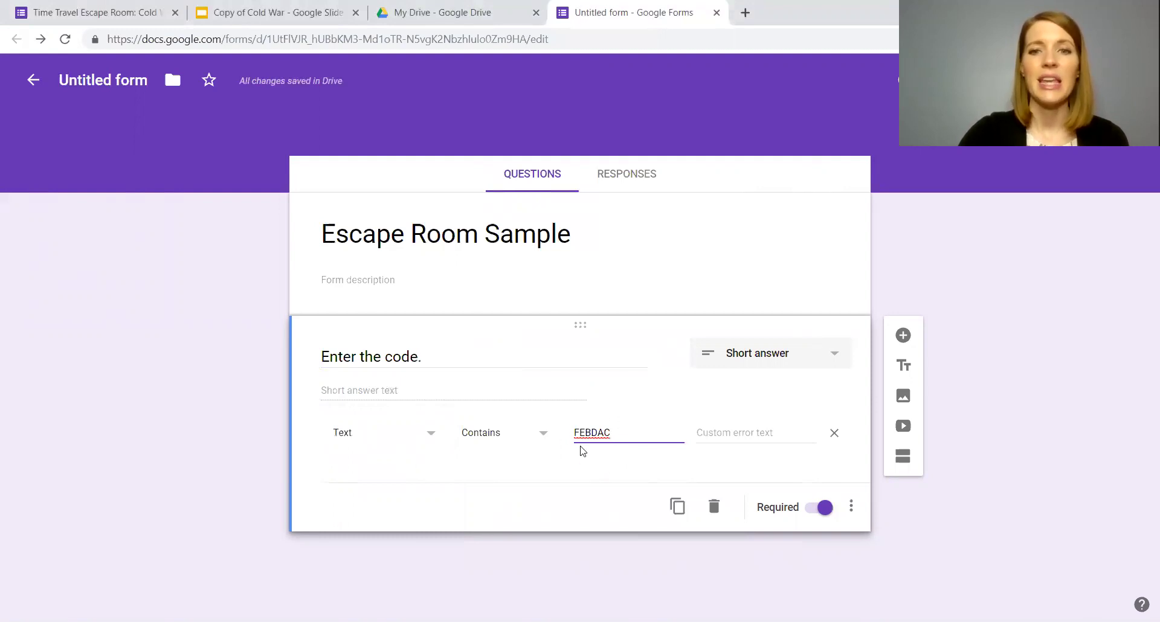
# Set the validation's custom error text to "Sorry, that is not the correct code.".
pyautogui.click(750, 436)
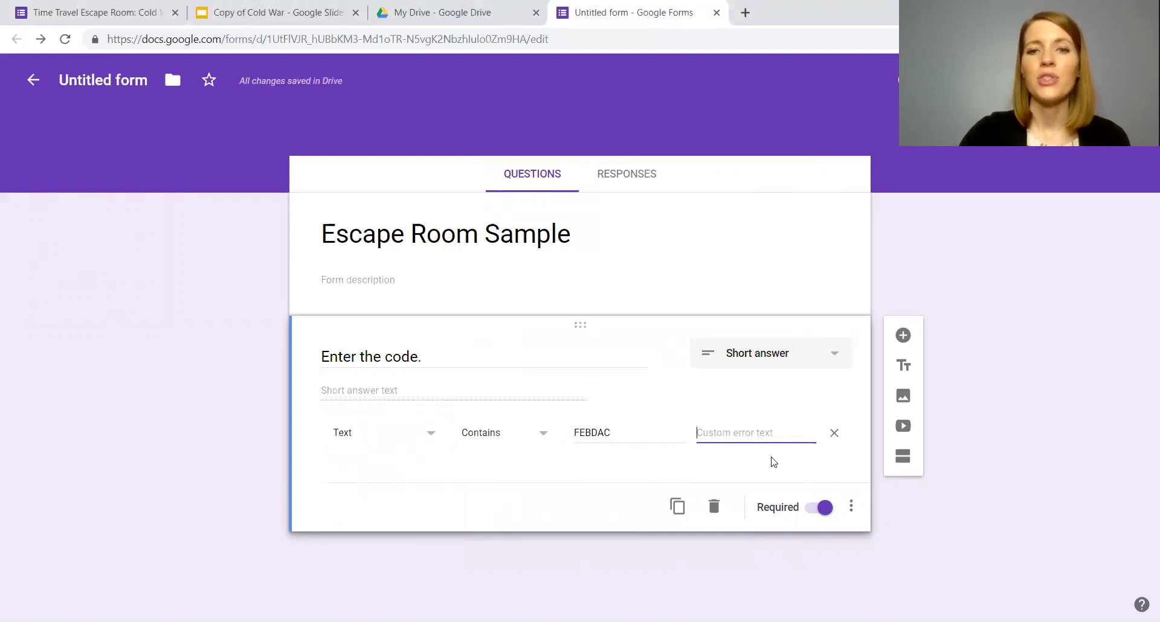
pyautogui.write('Sorry')
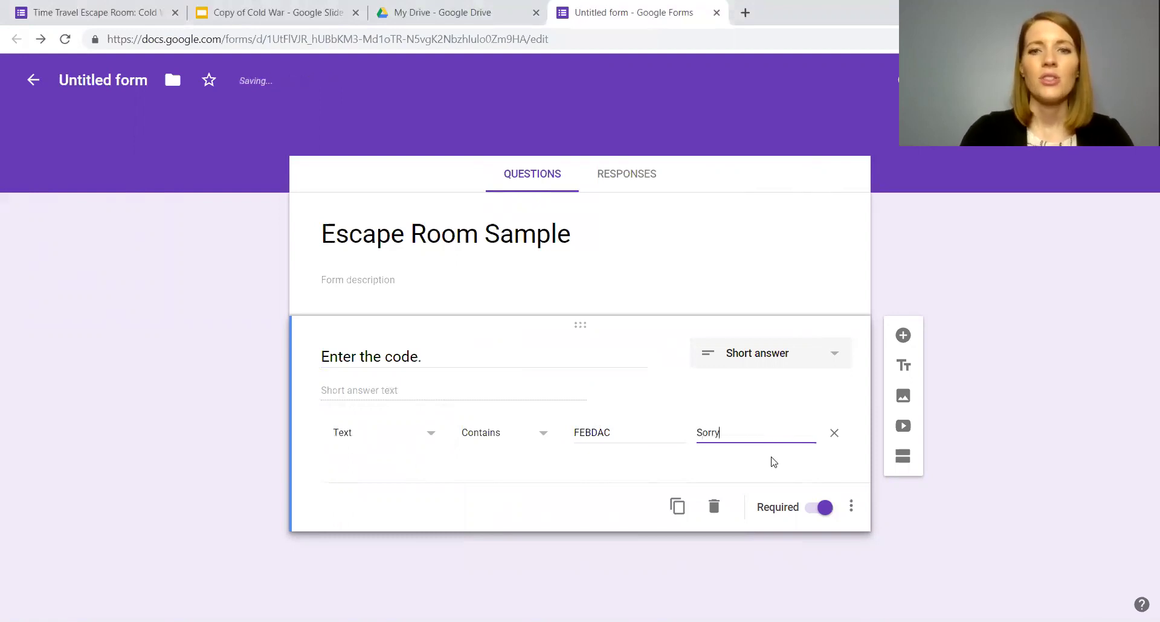
pyautogui.write(', that is not')
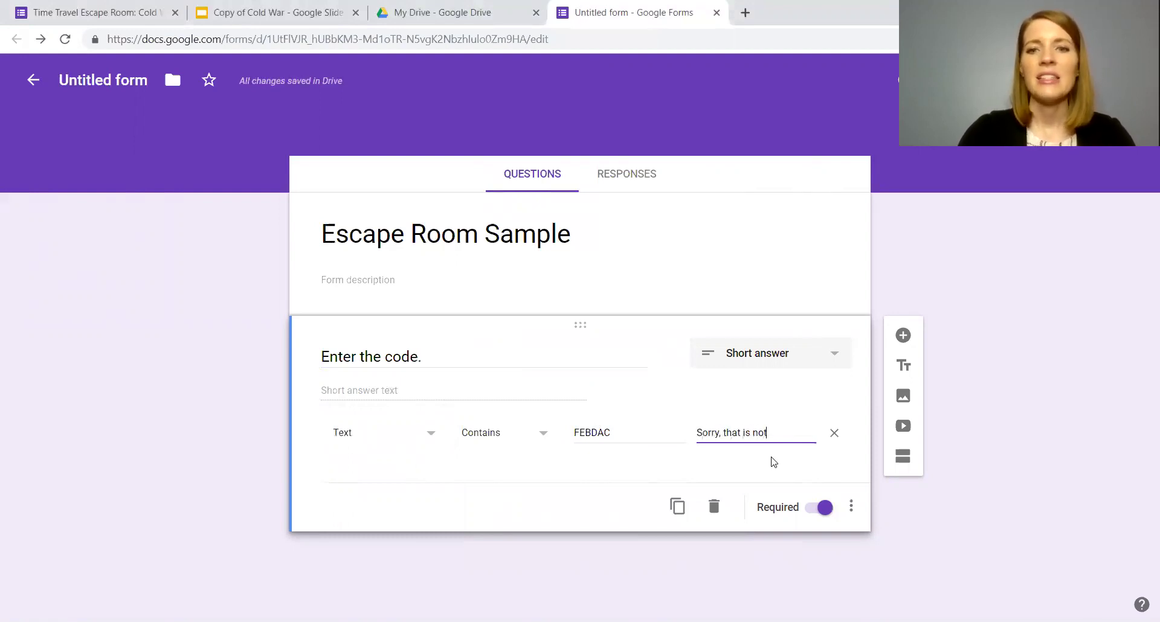
pyautogui.write(' the correct code.')
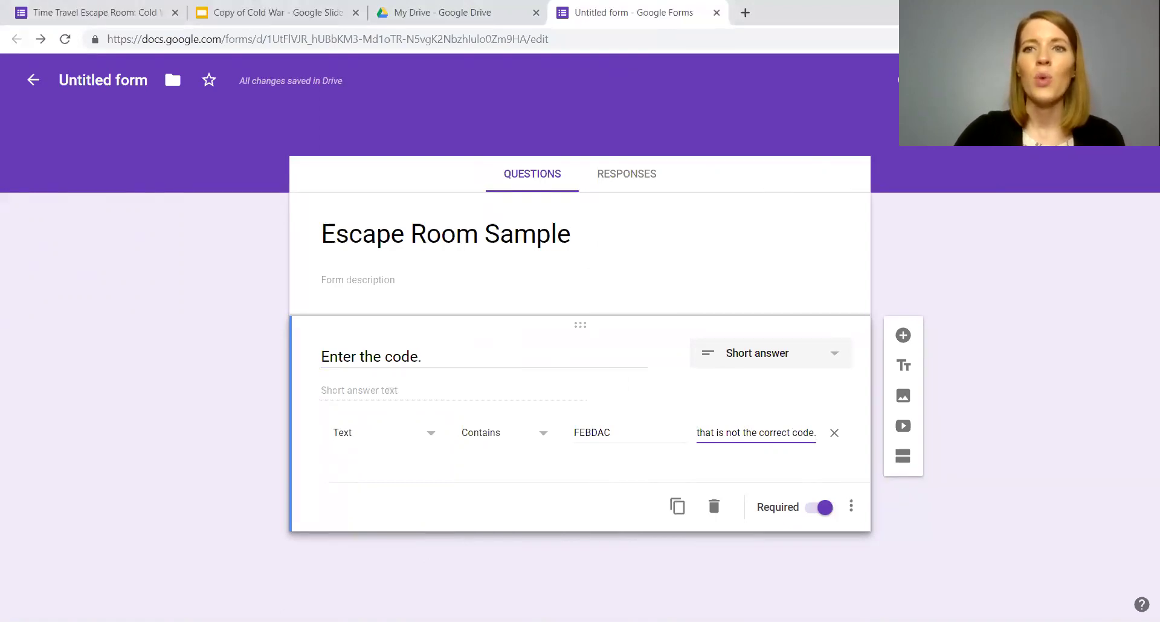
# Set the form's confirmation message to "Congratulations!" in the presentation settings and save.
pyautogui.click(979, 80)
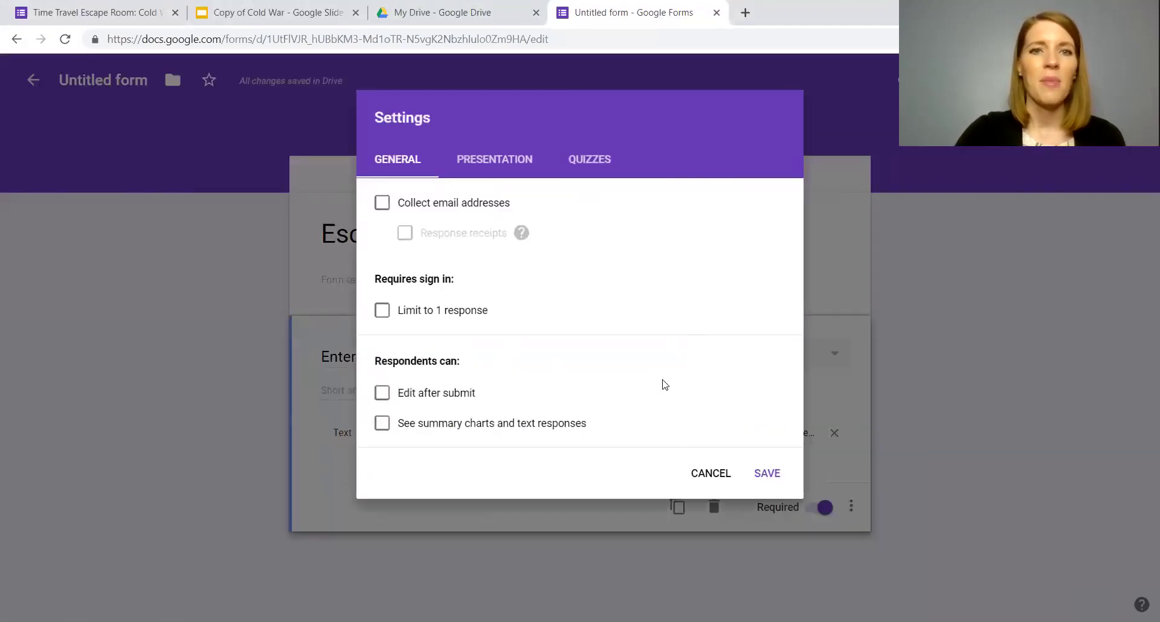
pyautogui.click(496, 173)
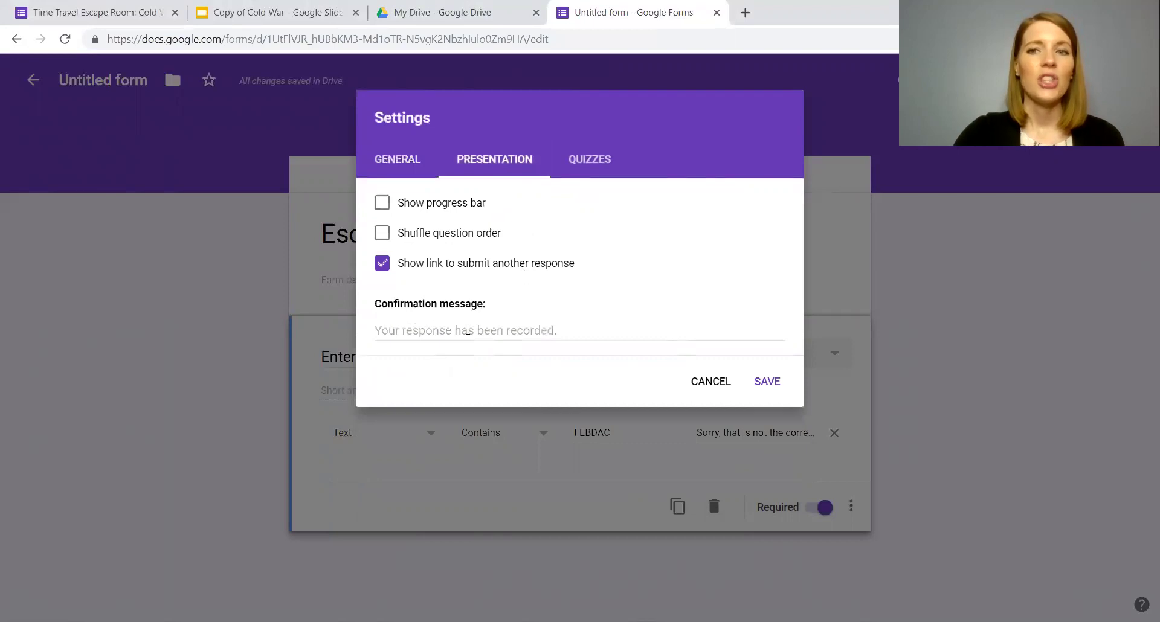
pyautogui.click(468, 326)
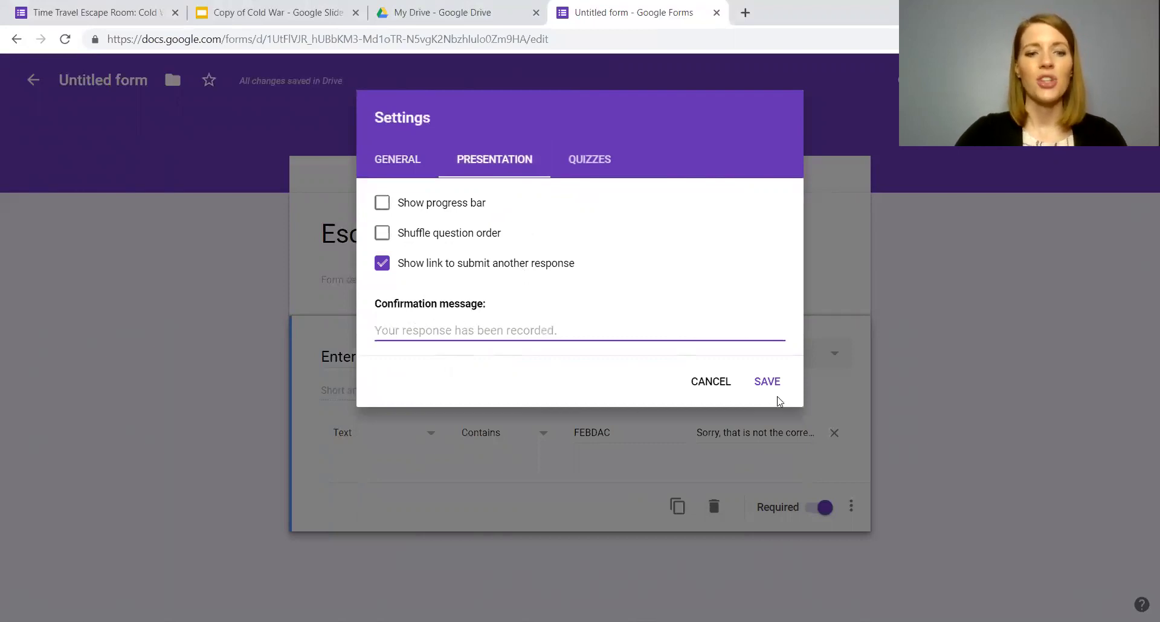
pyautogui.write('Congre')
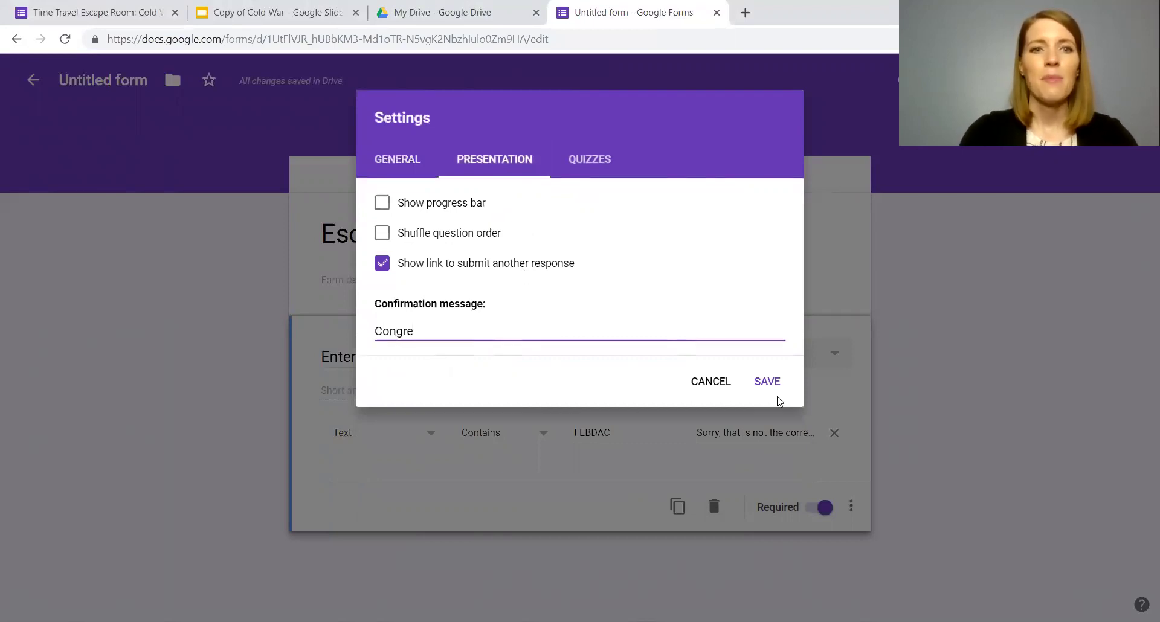
pyautogui.press('BackSpace')
pyautogui.write('atulation')
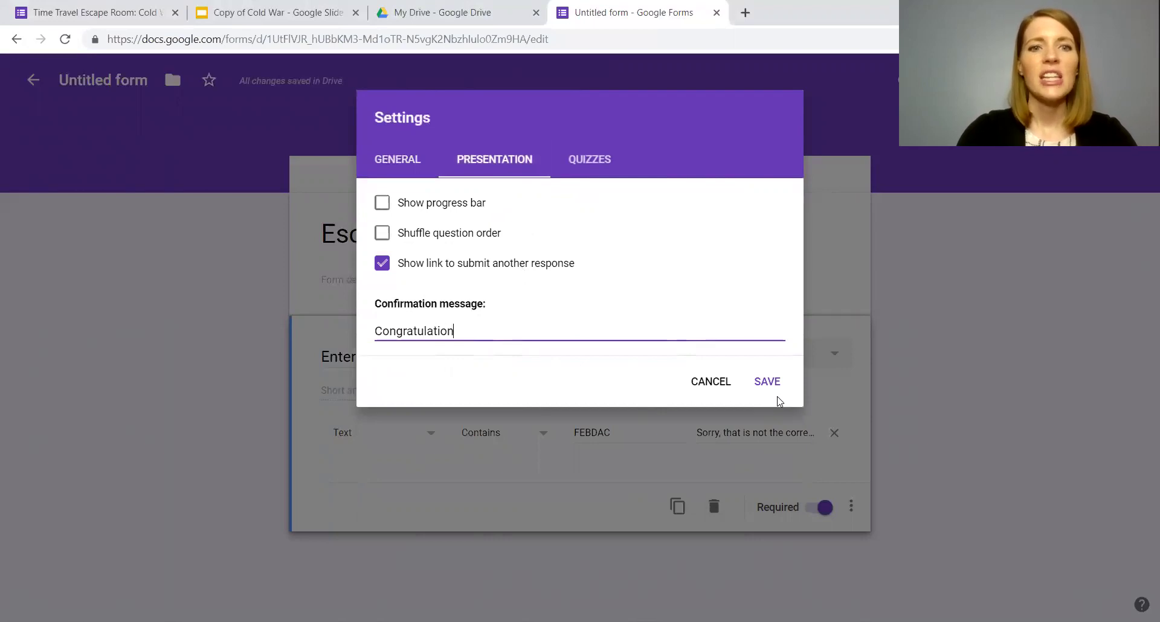
pyautogui.write('s!')
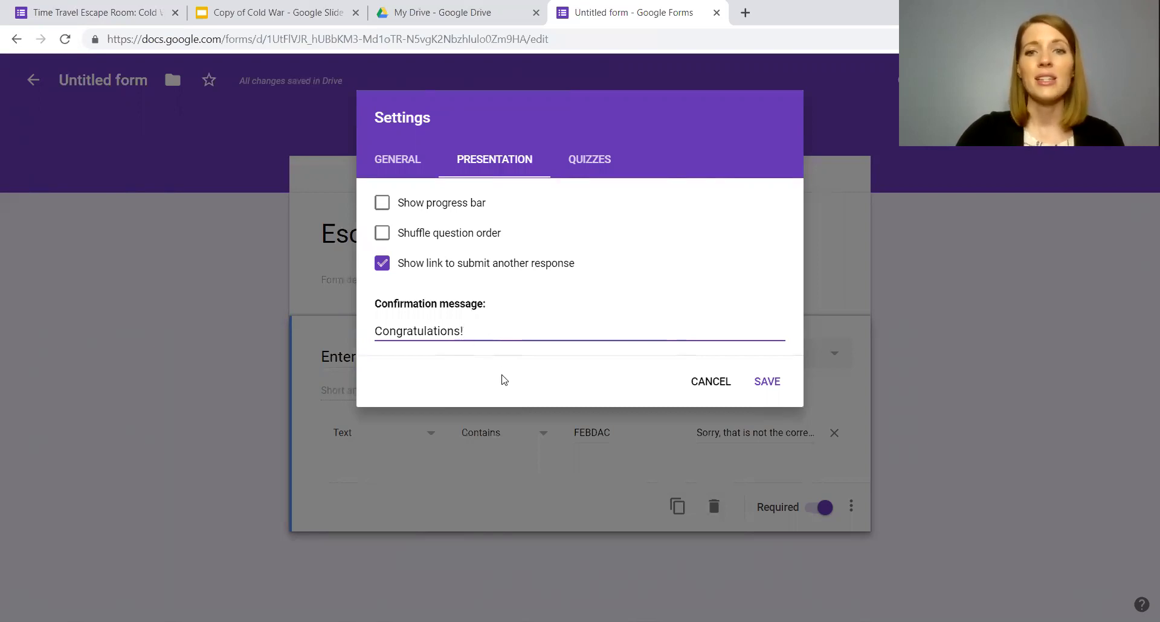
pyautogui.click(766, 387)
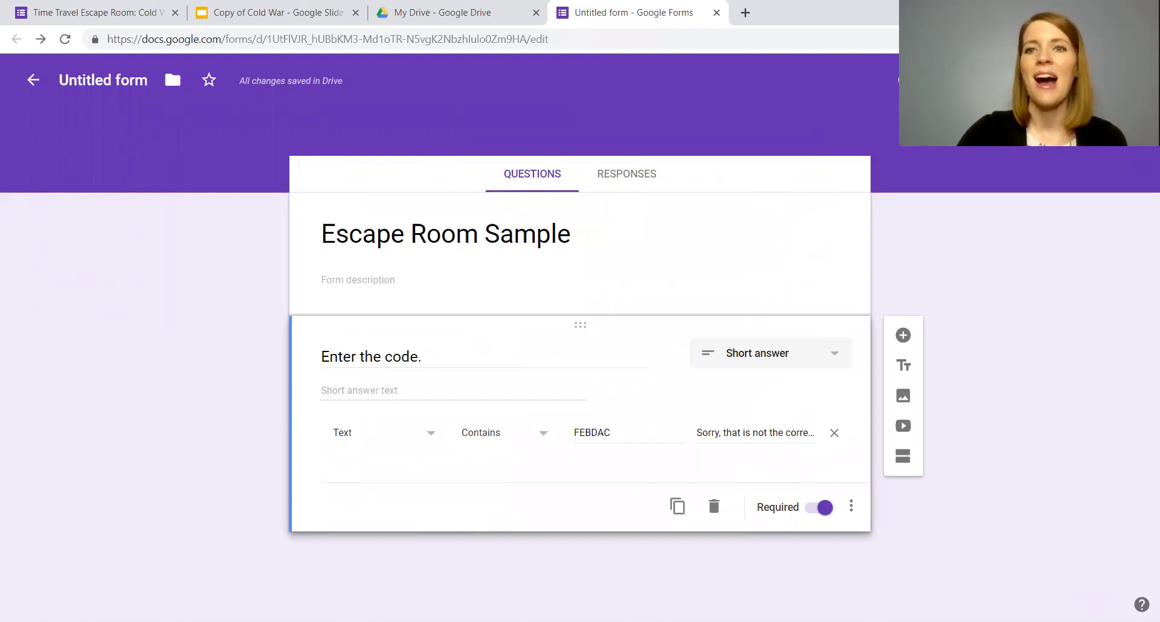
# Preview the Escape Room Sample form and try submitting the incorrect code FBEDAC.
pyautogui.click(943, 80)
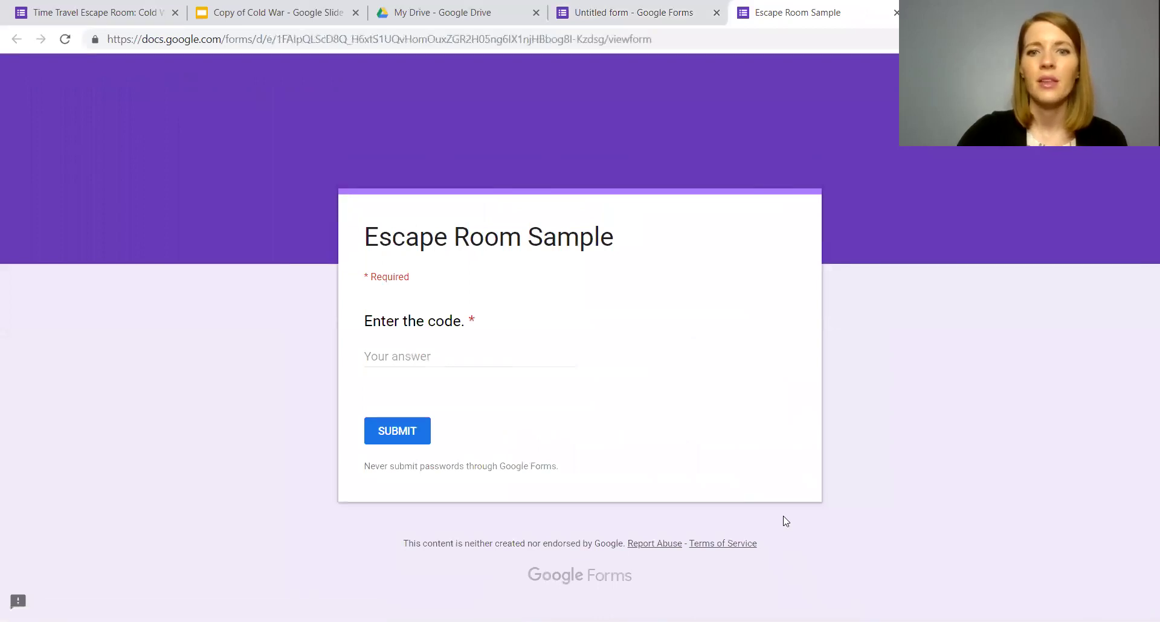
pyautogui.click(495, 363)
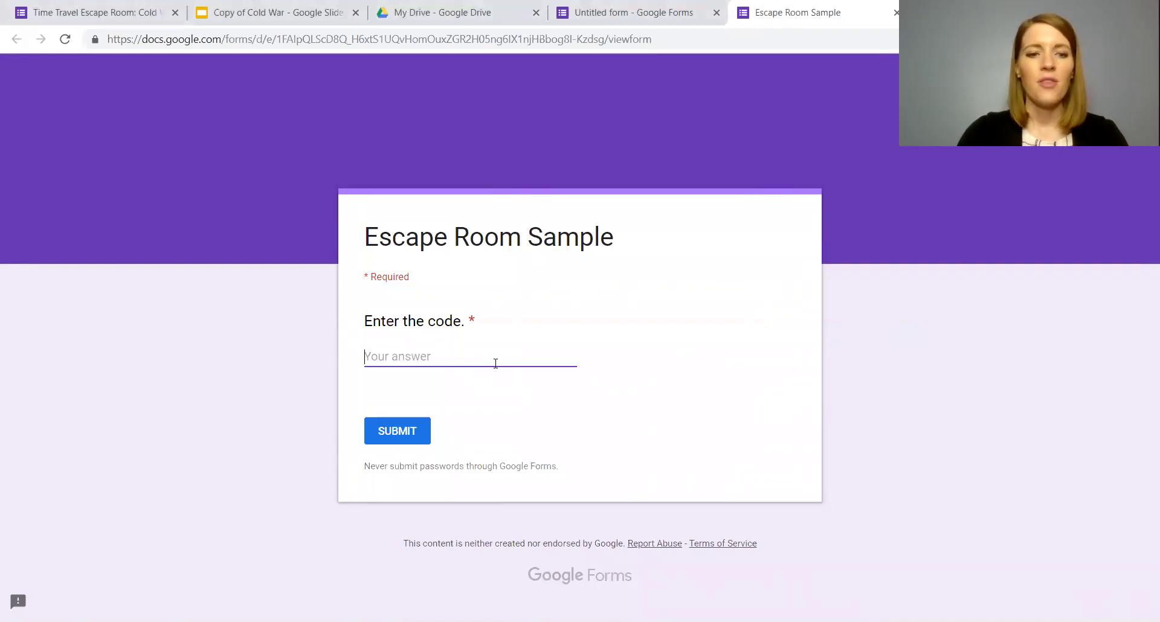
pyautogui.write('F')
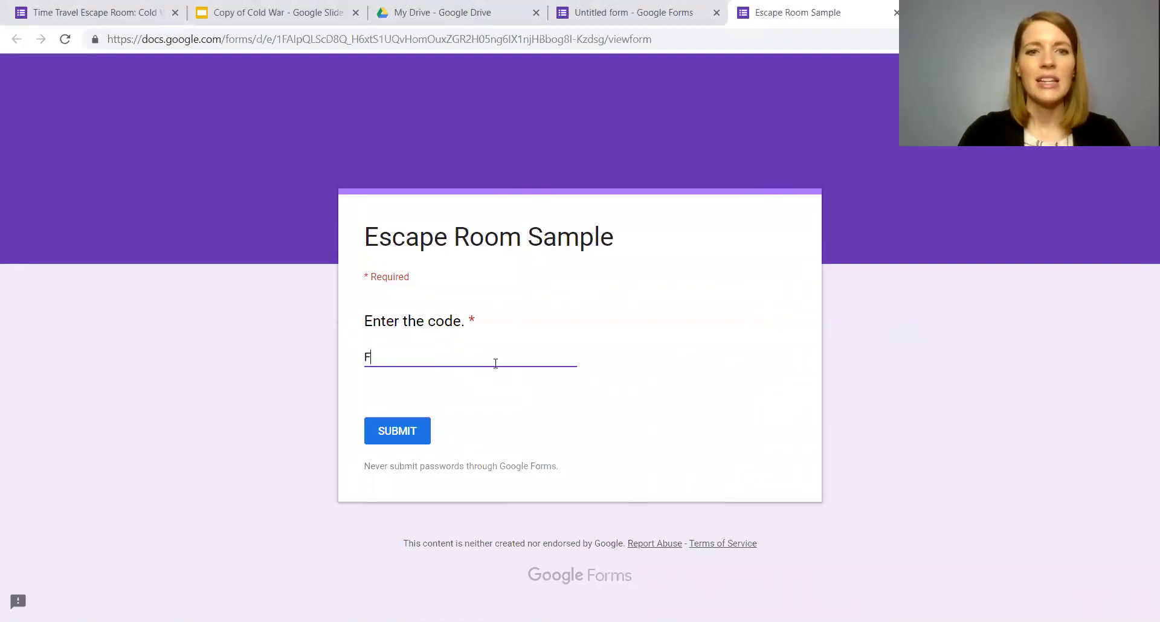
pyautogui.write('BEDAC')
pyautogui.click(395, 431)
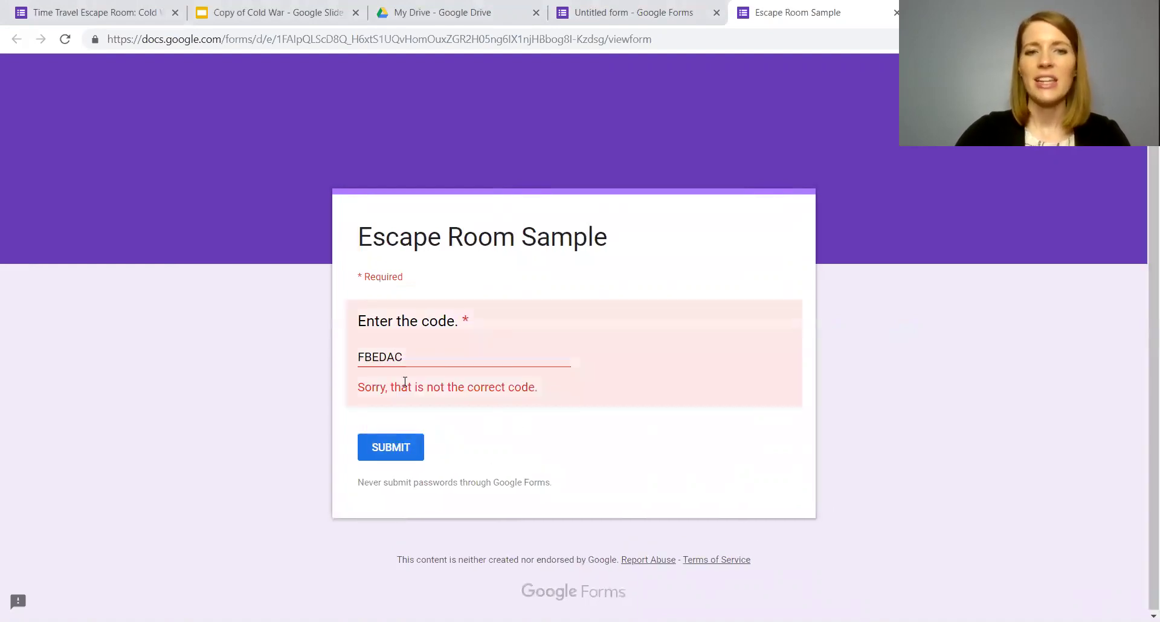
# Replace the answer in the previewed form with the correct code FEBDAC and submit it.
pyautogui.moveTo(448, 358); pyautogui.dragTo(331, 357)
pyautogui.write('FEBDAC')
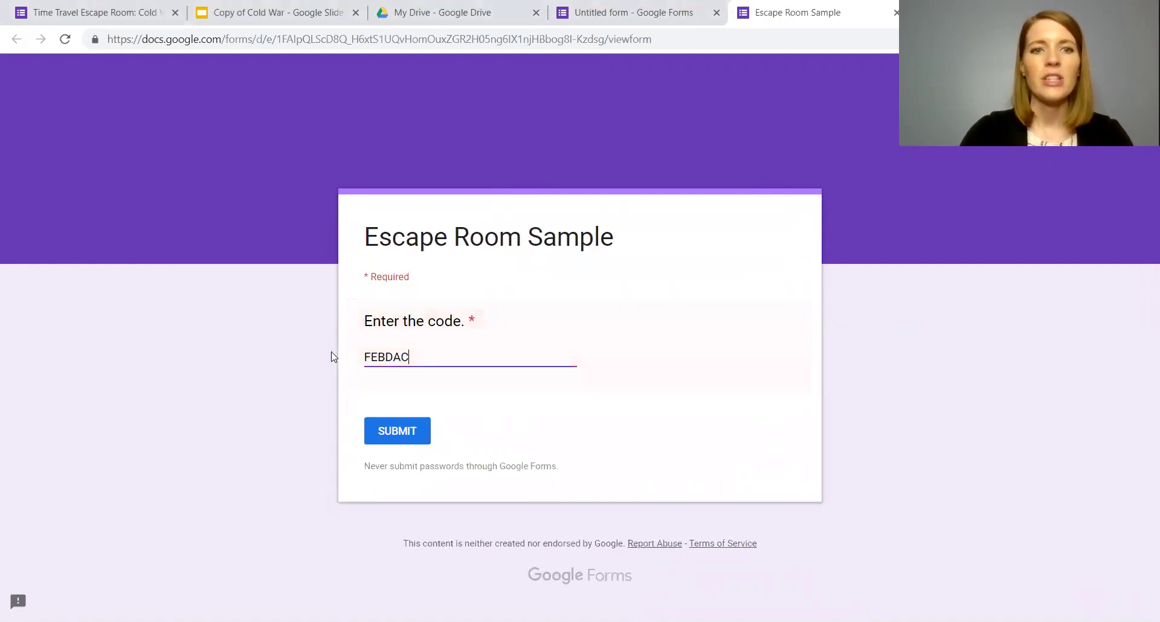
pyautogui.click(409, 431)
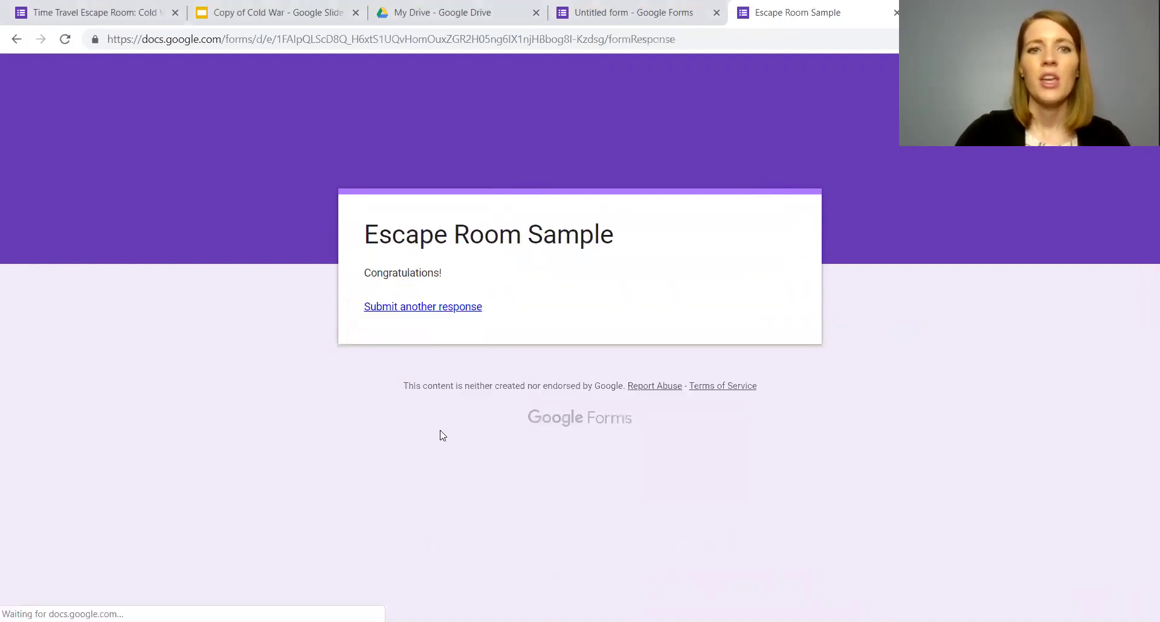